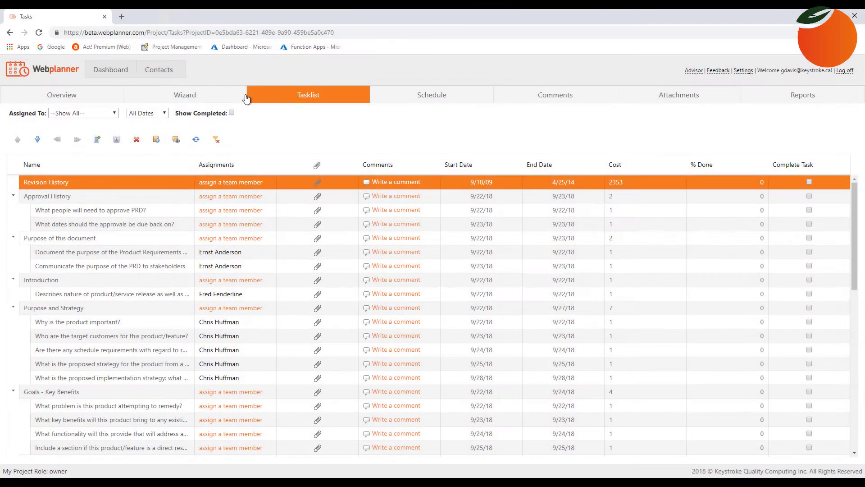
Look through the Schedule, Contacts and Import from Act pages, then return to the Dashboard.
left_click(424, 92)
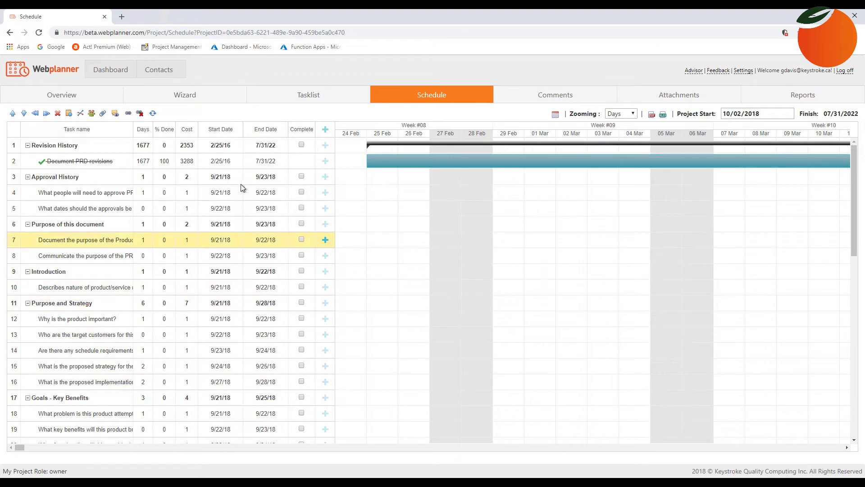
left_click(152, 69)
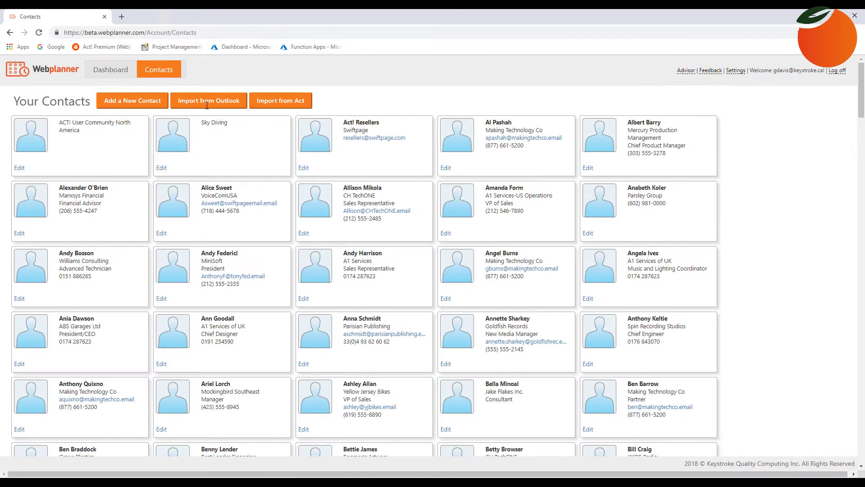
left_click(274, 101)
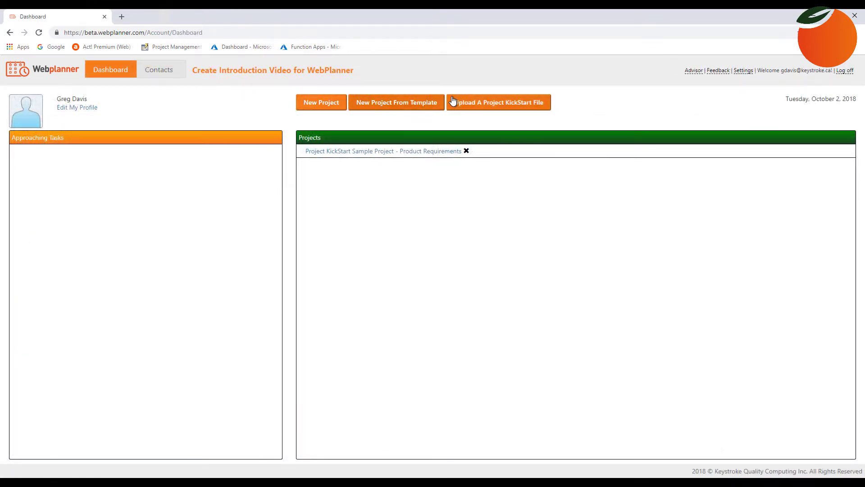
Create a new project under the suggested project name and save it.
left_click(334, 108)
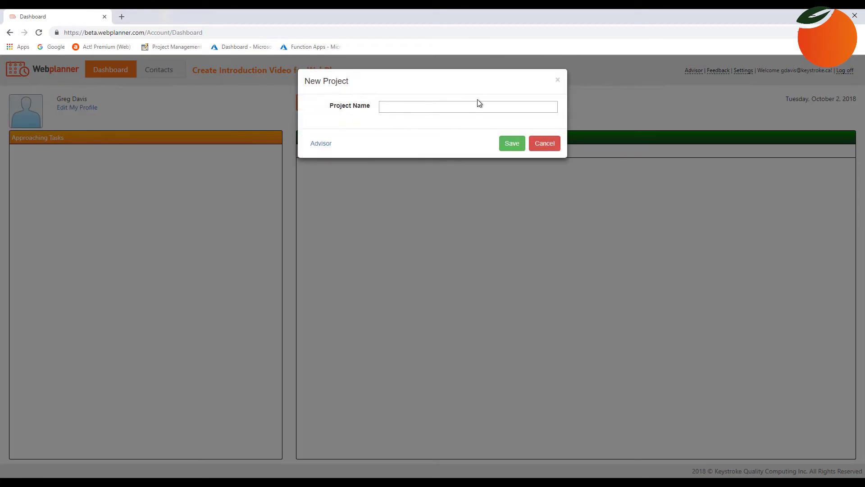
left_click(455, 110)
key("Return")
left_click(502, 144)
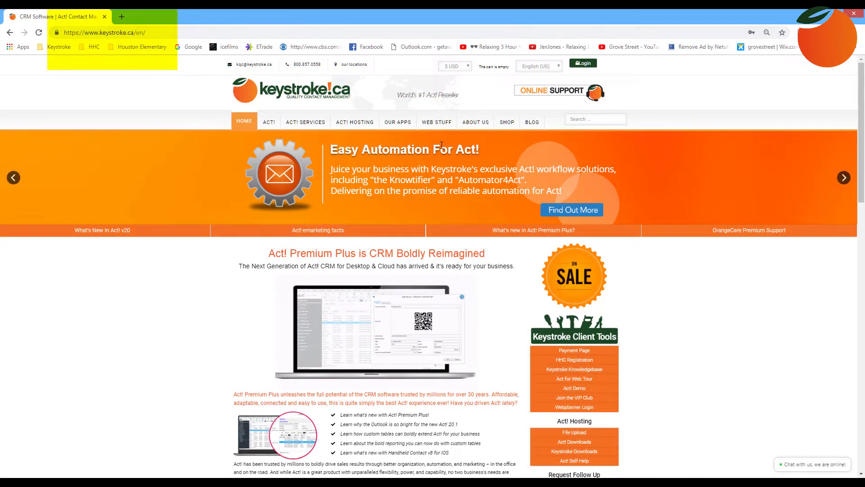
Open the Project KickStart page from the OUR APPS menu on Keystroke.ca.
mouse_move(397, 122)
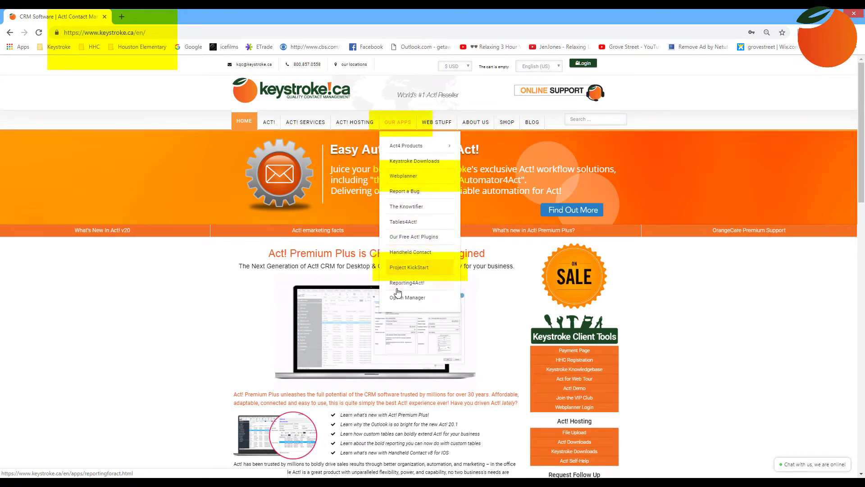
left_click(399, 269)
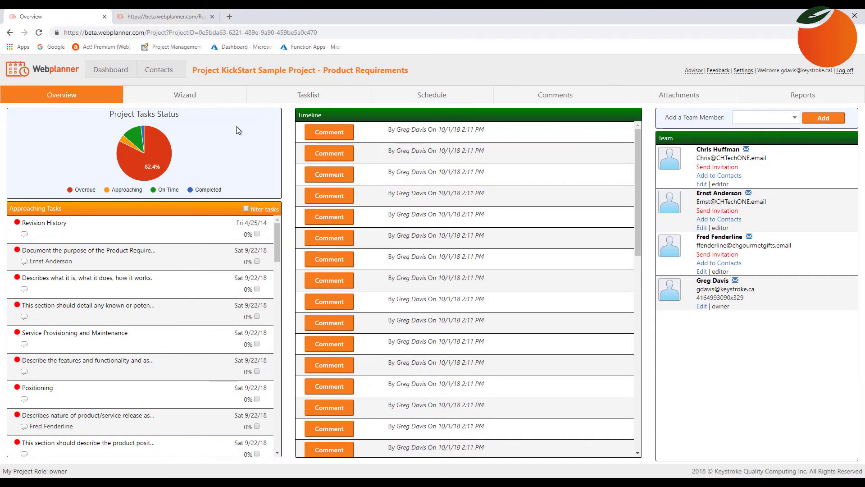
Browse the sample project's Reports, Tasklist and Attachments tabs.
mouse_move(142, 135)
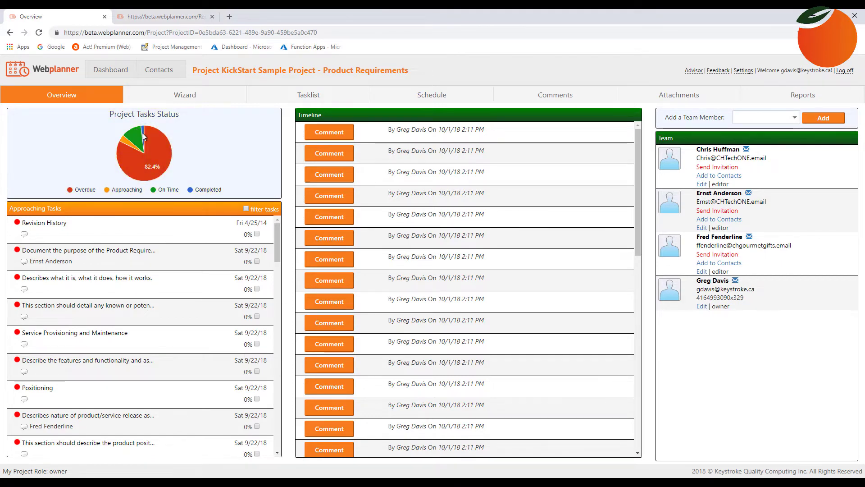
left_click(800, 95)
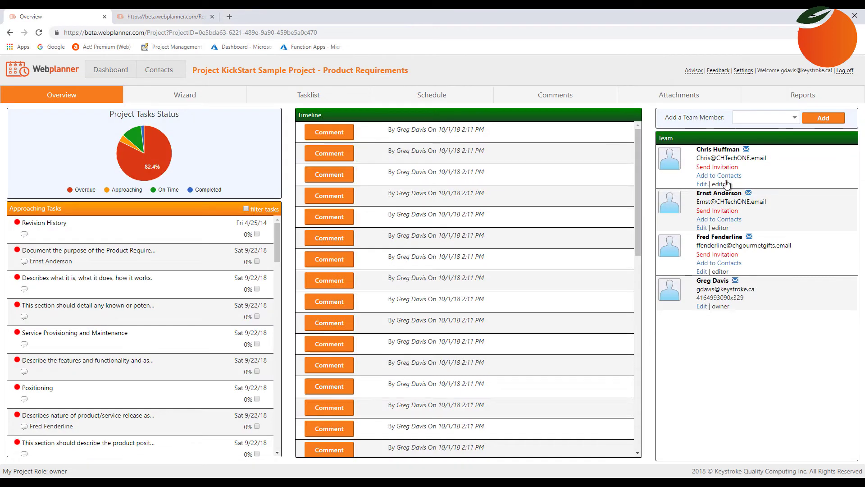
left_click(303, 96)
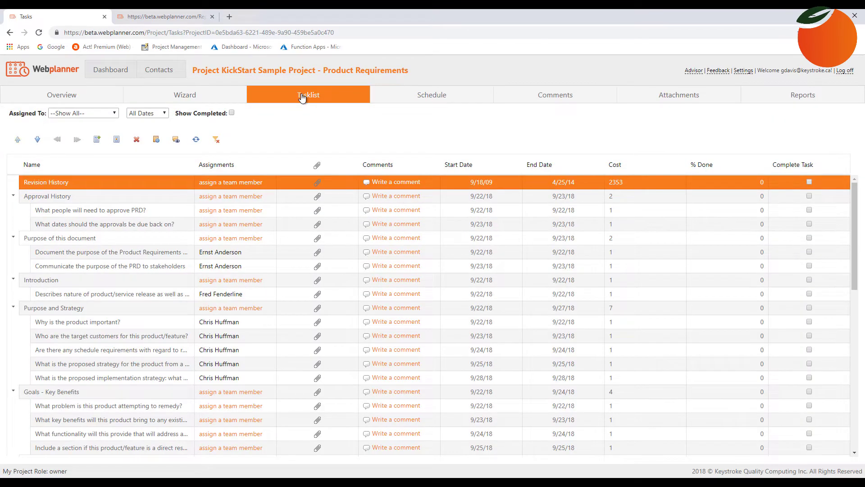
left_click(797, 93)
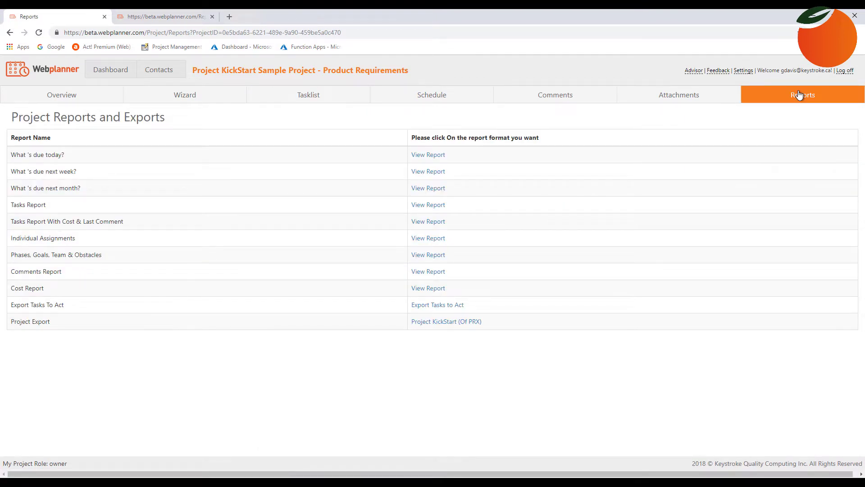
key("alt+Left")
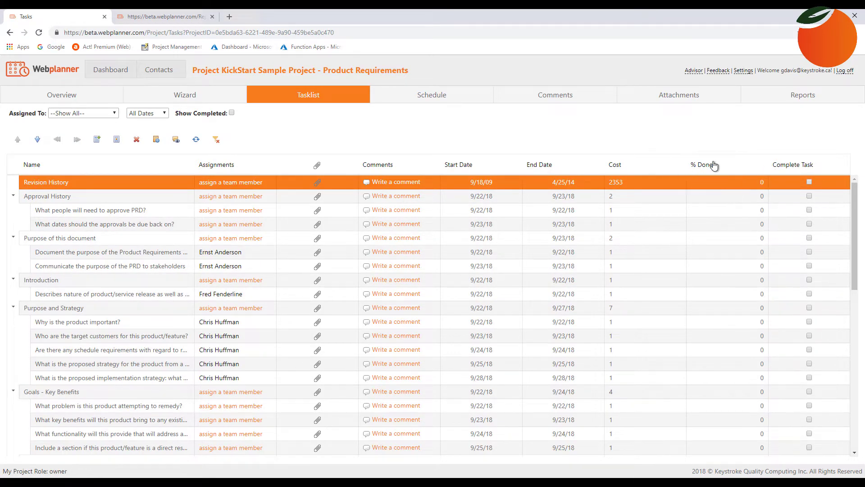
left_click(678, 96)
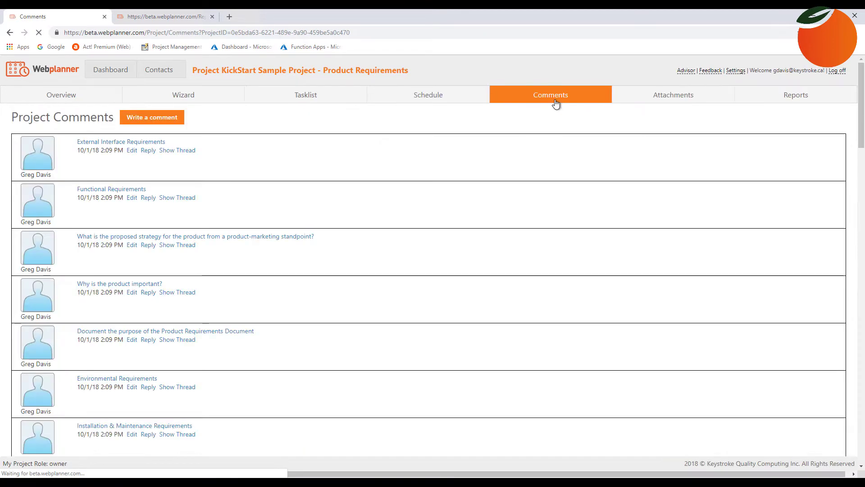
Switch to the sample project's Tasklist tab.
left_click(300, 103)
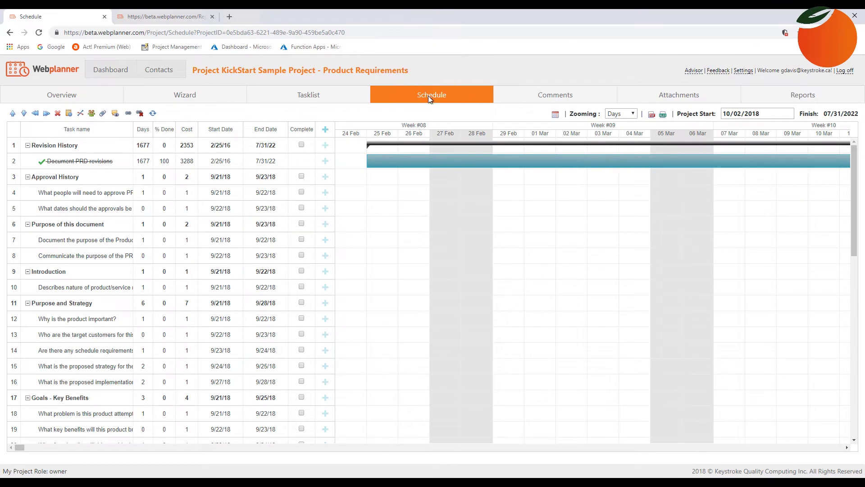
Jump the Gantt chart to a task's bars and check the project templates list.
left_click(87, 337)
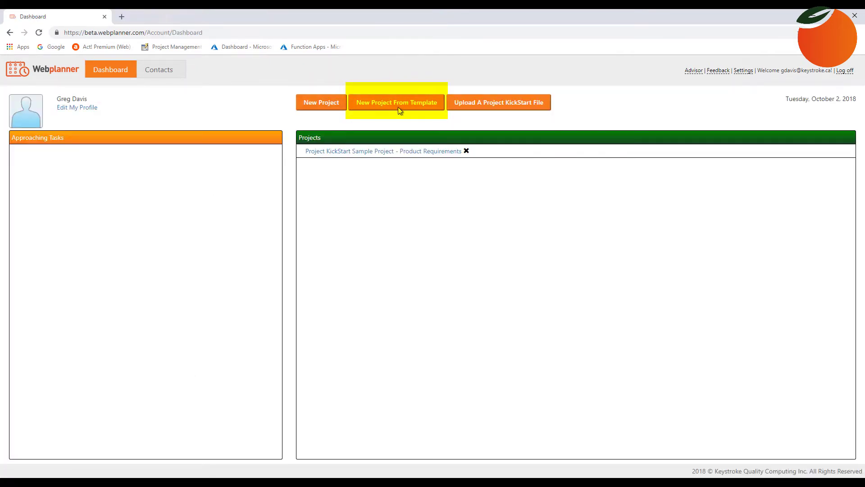
left_click(398, 108)
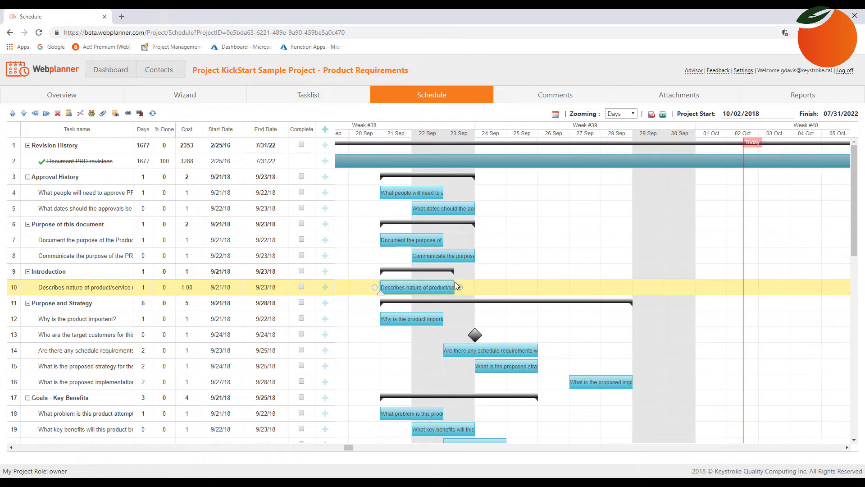
Extend the 'Describes nature of product/service' task to end 9/24/18 and view the working schedule.
left_click_drag(455, 284, 480, 291)
left_click(466, 283)
left_click(632, 114)
left_click(633, 115)
left_click(556, 116)
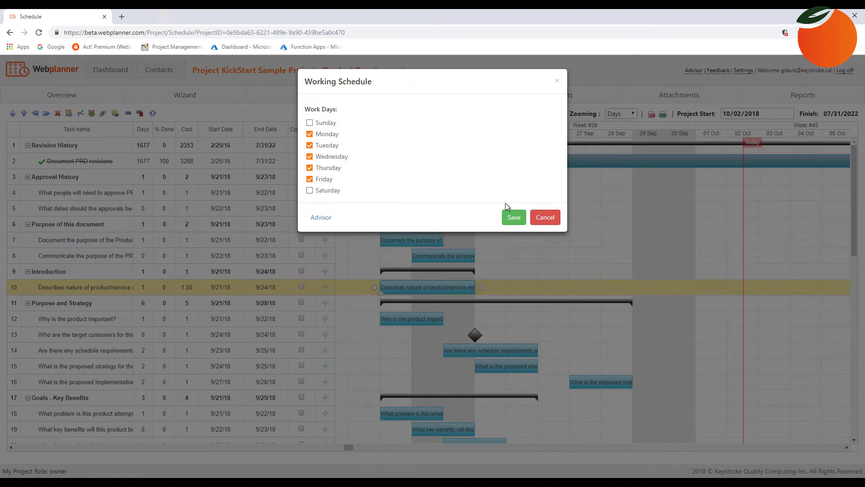
left_click(549, 218)
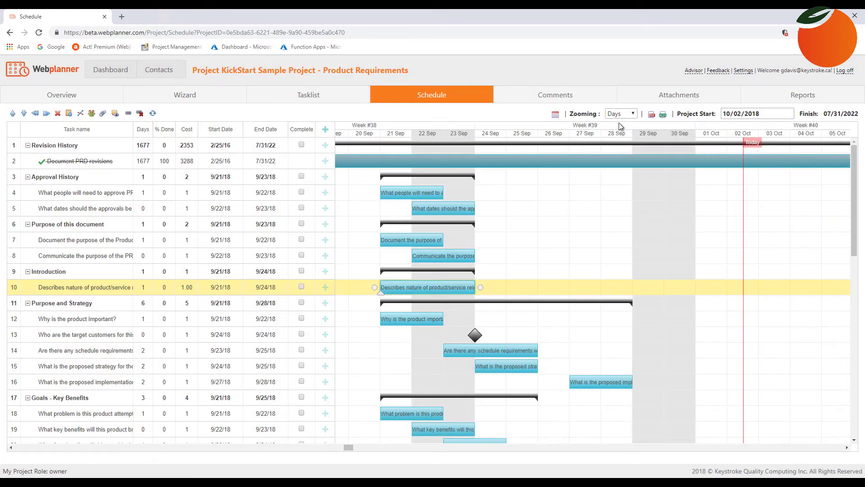
Export the schedule as PDF and XLSX, then go to the Contacts page.
left_click(655, 116)
left_click(663, 115)
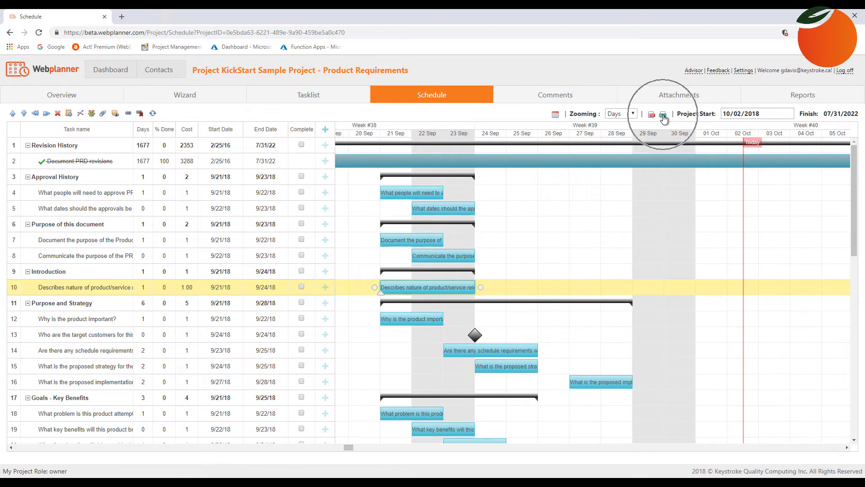
left_click(663, 115)
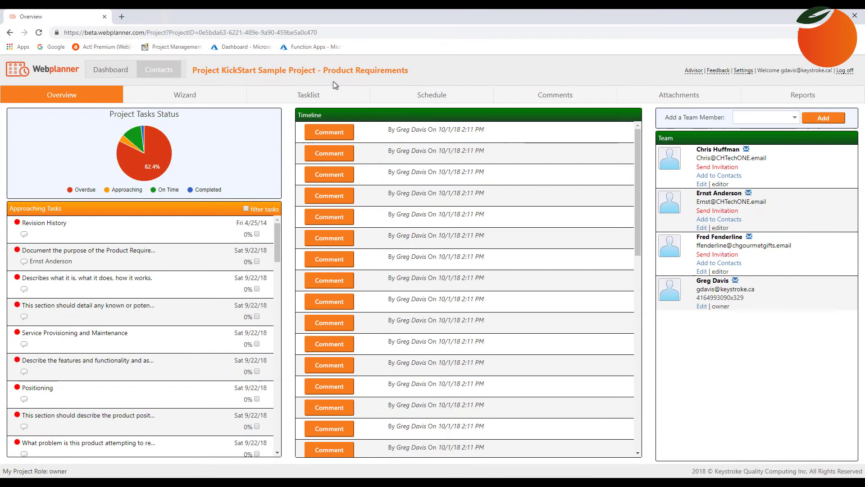
left_click(149, 74)
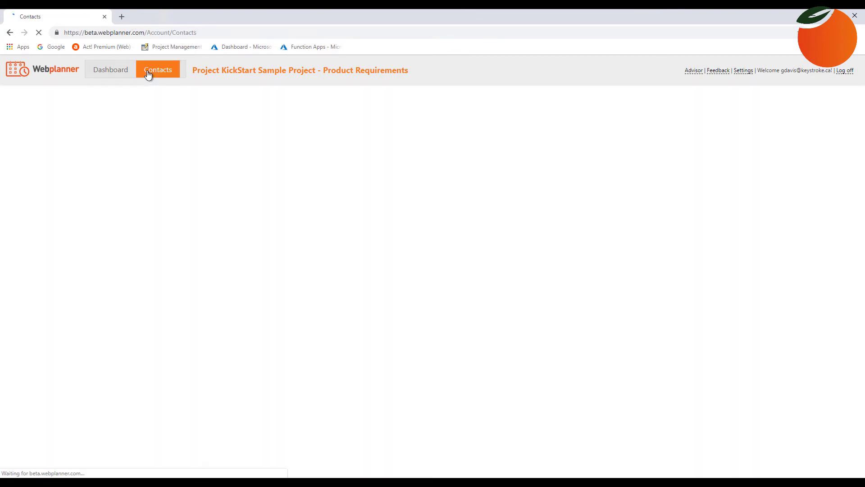
Try the Import from Outlook and Import from Act options on the Contacts page.
left_click(216, 100)
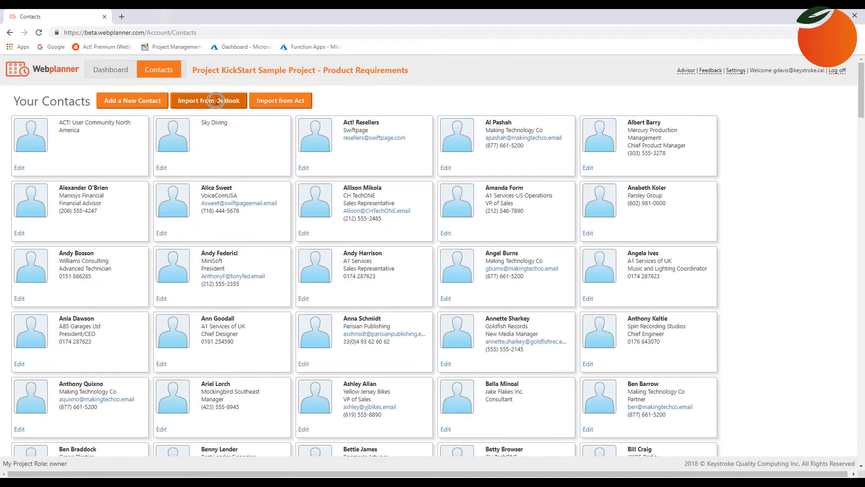
left_click(274, 102)
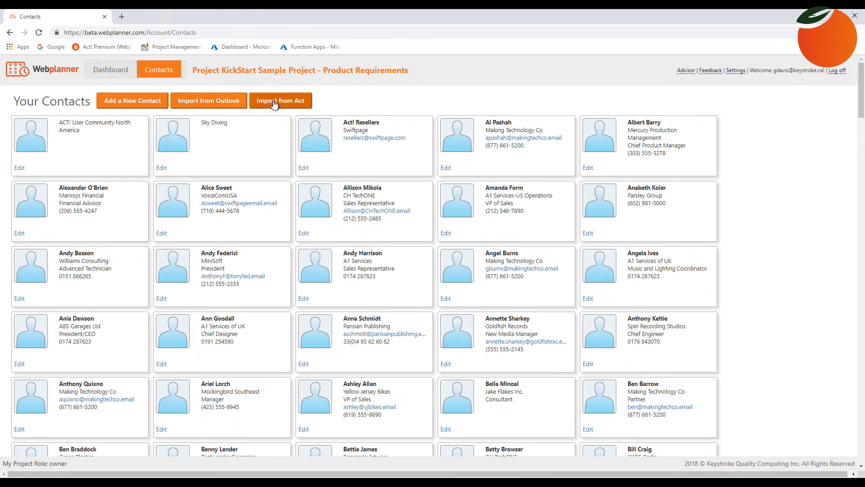
left_click(274, 102)
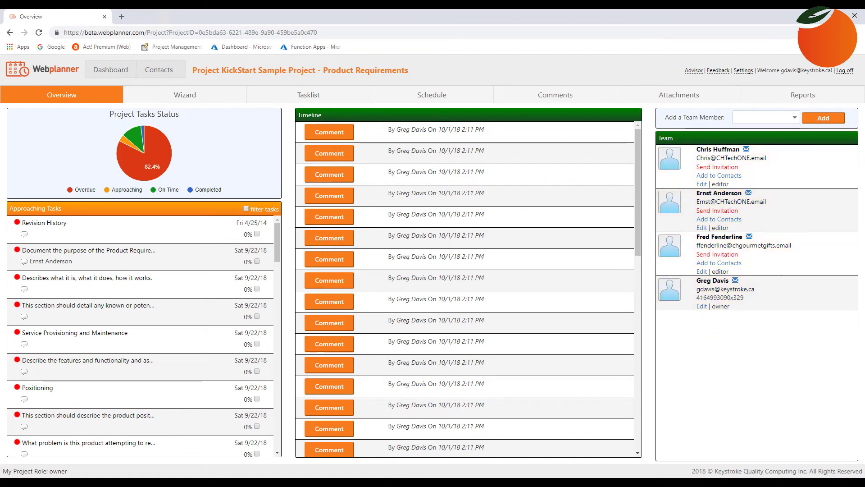
left_click(796, 98)
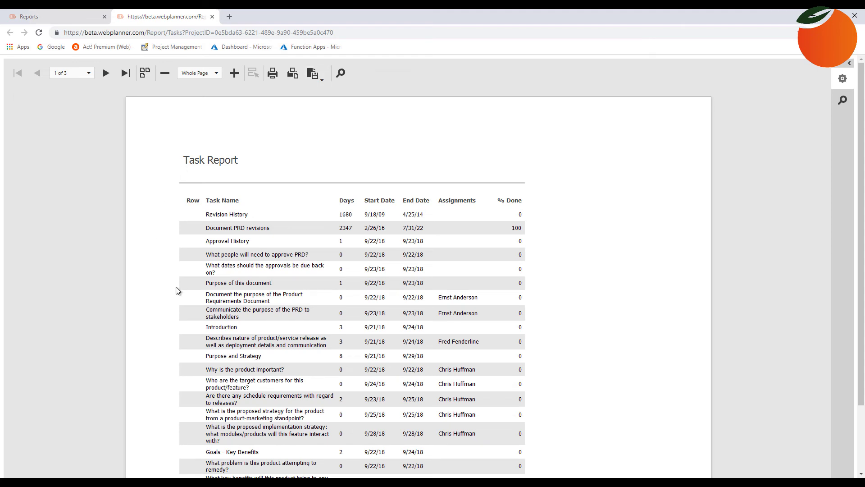
scroll(277, 292, "down", 2)
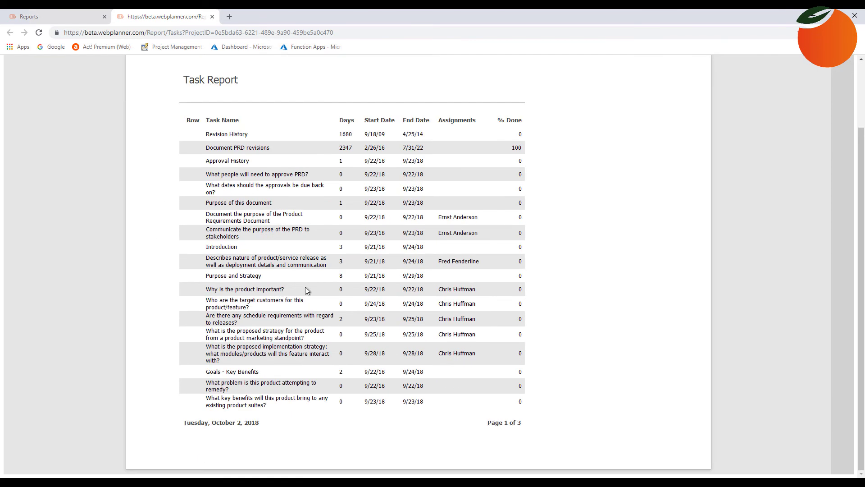
scroll(306, 290, "up", 2)
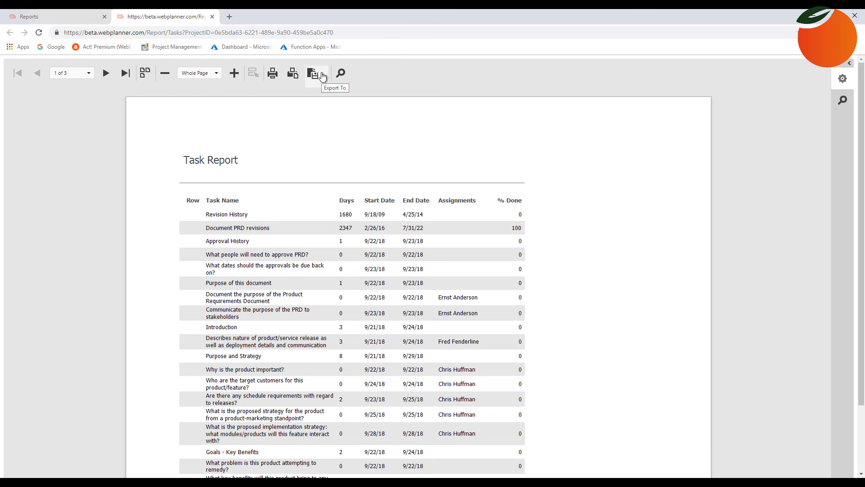
left_click(323, 77)
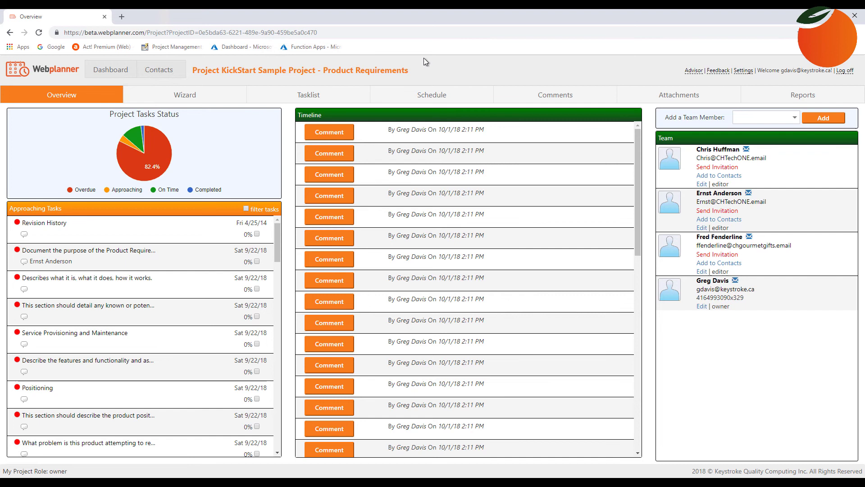
Open the first team member's details and expand the Team Role dropdown.
mouse_move(150, 160)
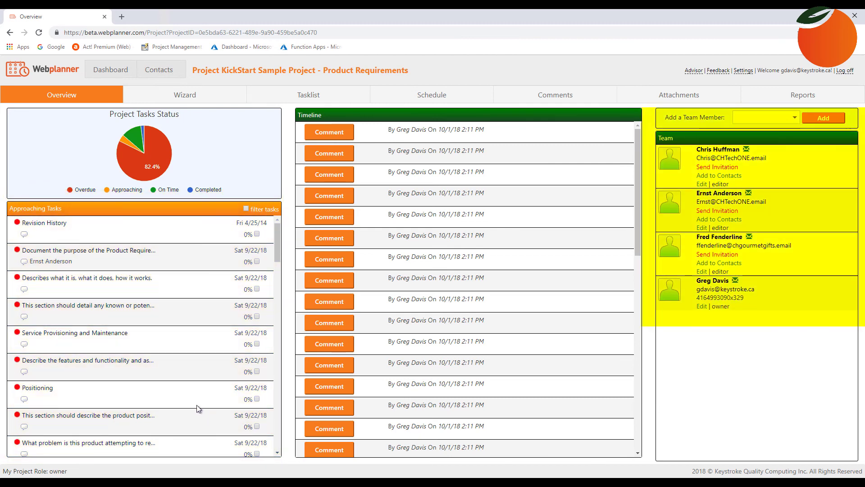
left_click(701, 184)
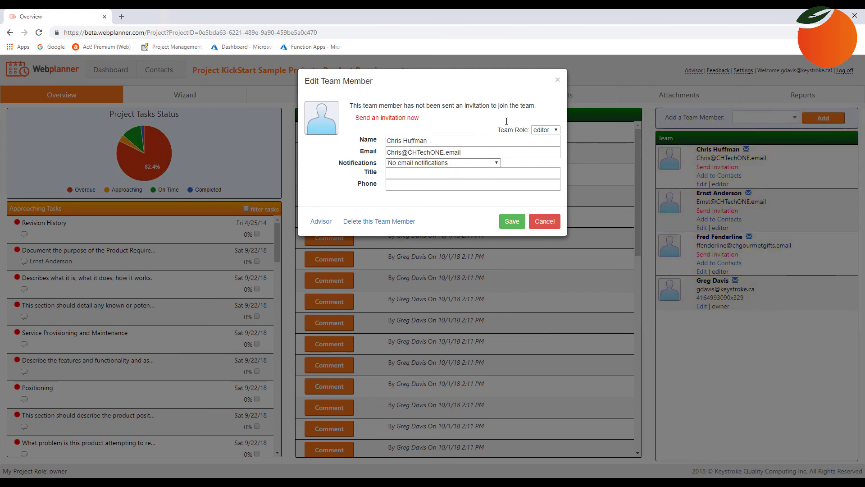
left_click(537, 134)
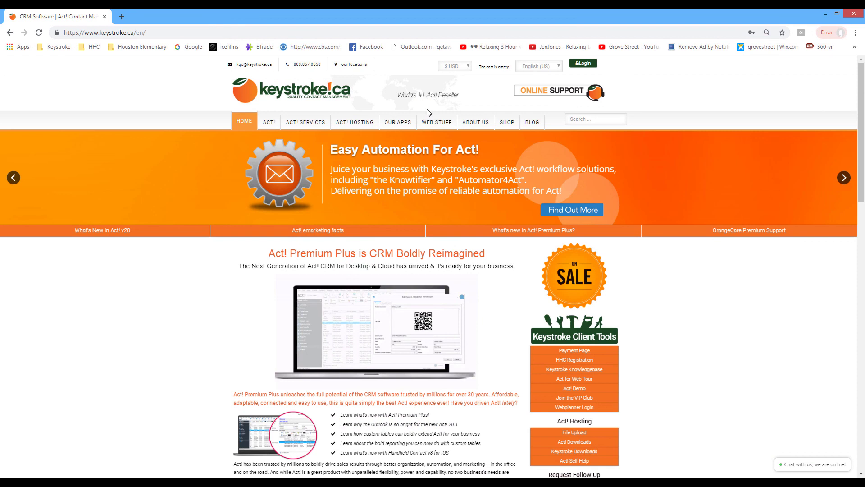
Pick Webplanner from the OUR APPS submenu on the Keystroke.ca site.
mouse_move(399, 127)
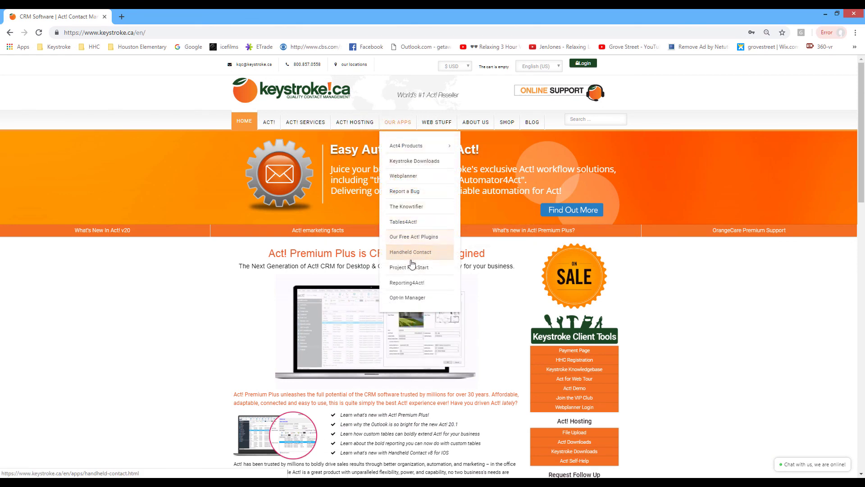
left_click(410, 273)
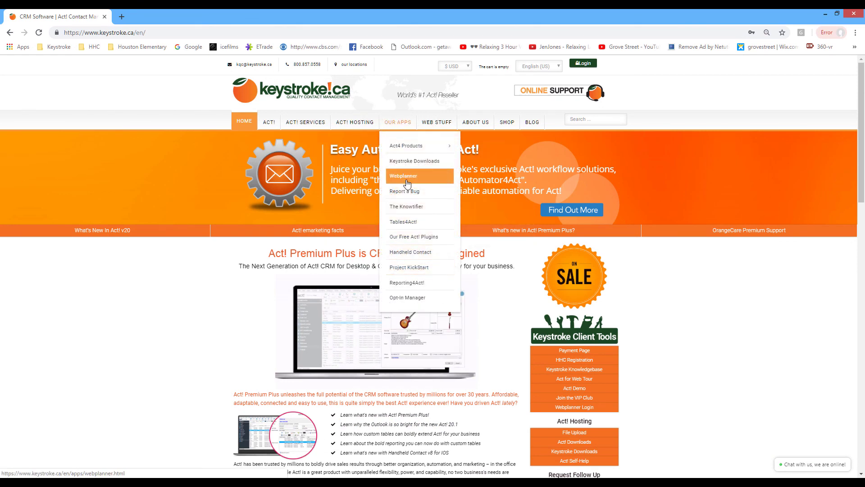